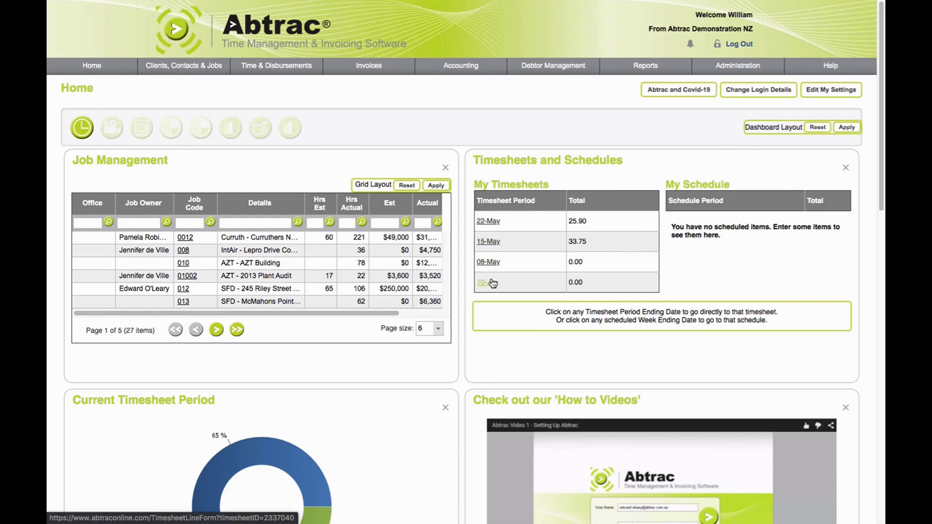
- Open the 22-May timesheet and choose SFD - McMahons Point Family Home (job 013) for a new entry
click(490, 223)
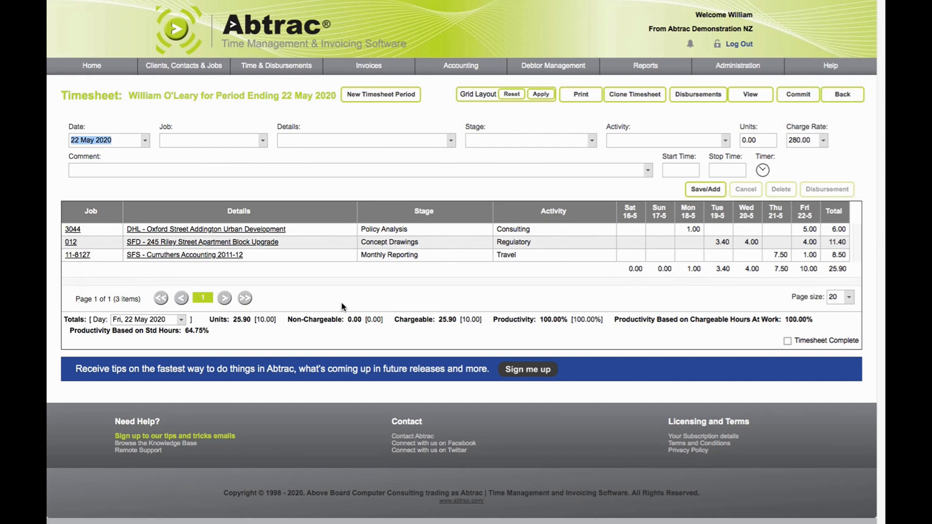
click(422, 115)
click(451, 141)
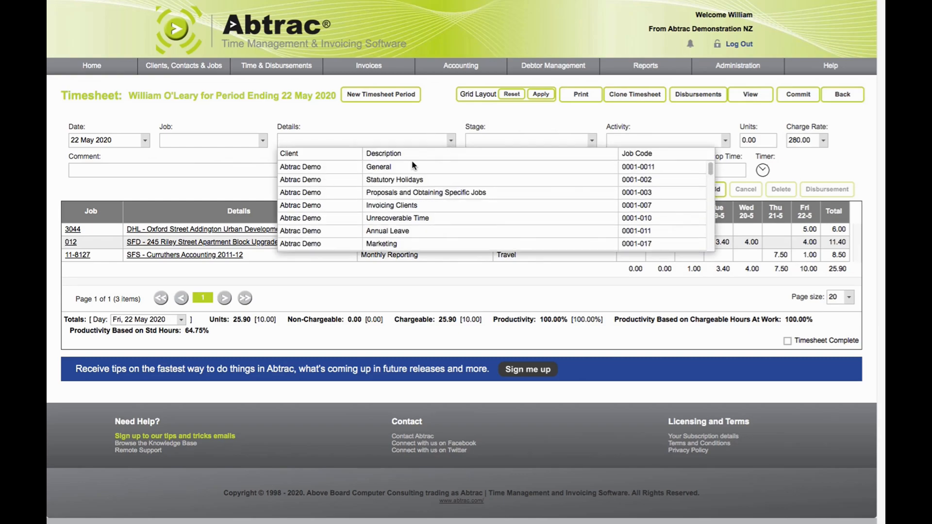
scroll(362, 193, down, 5)
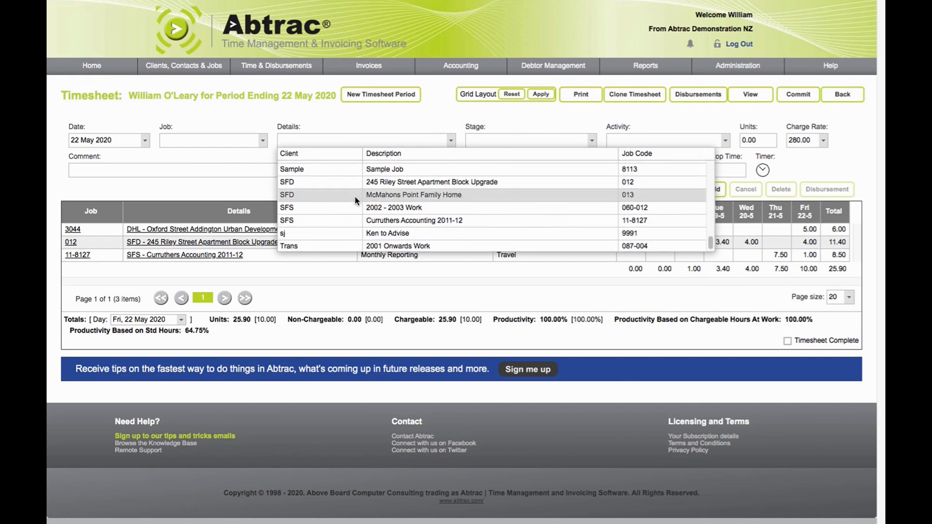
click(354, 197)
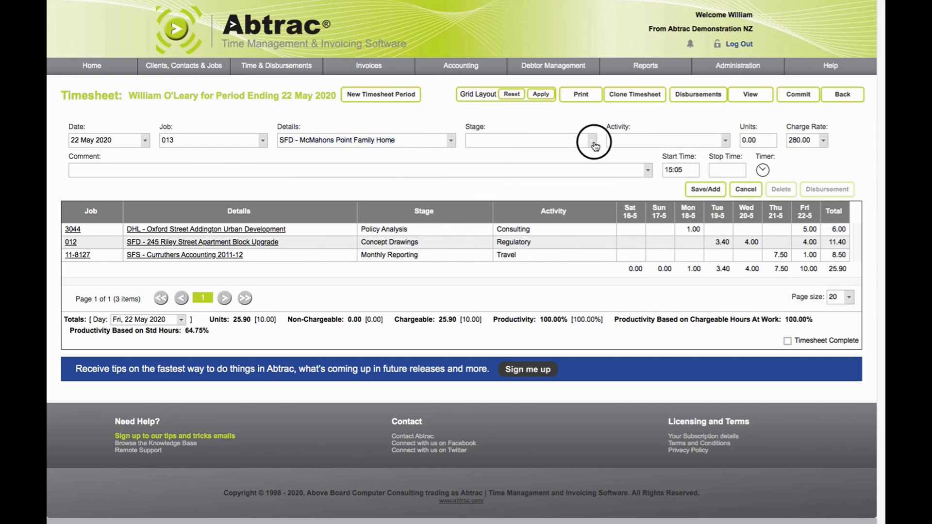
- Complete the entry with activity Consulting, comment "Timesheet demonstration" and 1 unit, and save it
click(676, 140)
click(649, 172)
text(Timesheet)
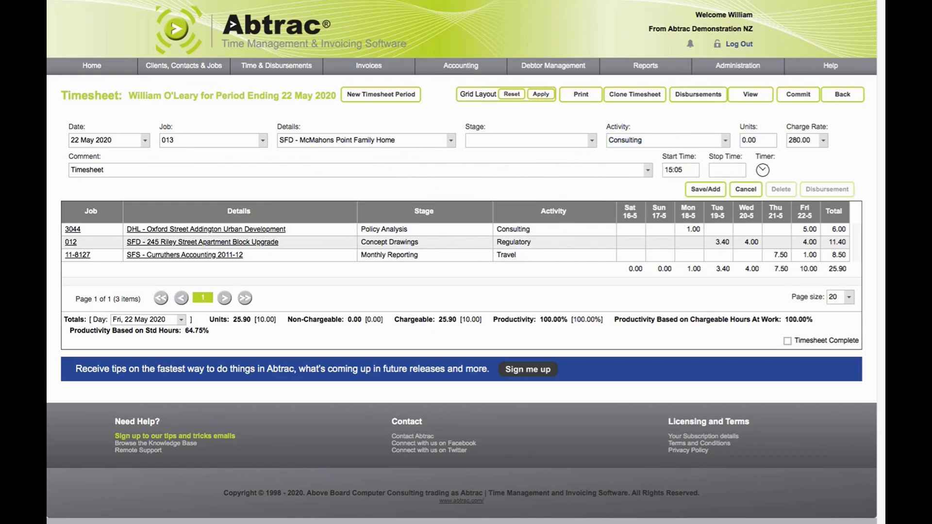
text( demonstration)
key(Tab)
key(Tab)
click(754, 139)
text(1)
click(708, 190)
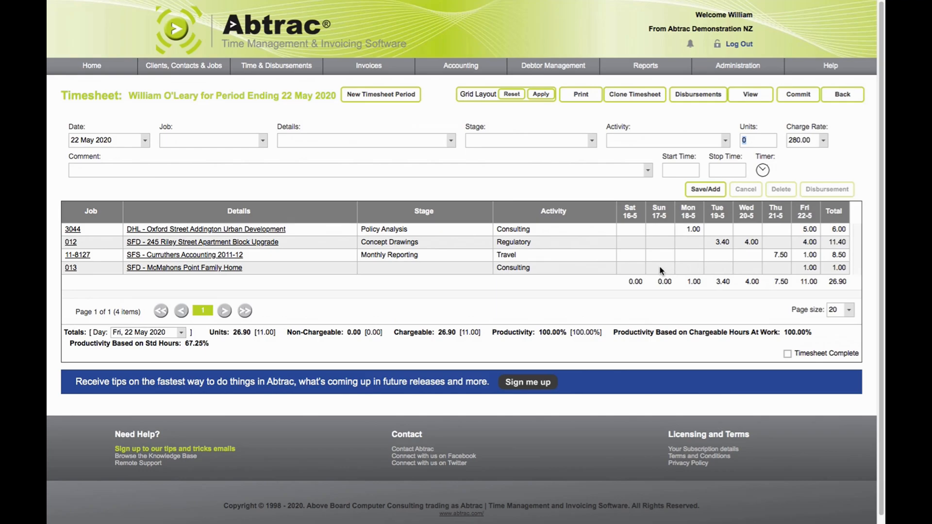
- Add a Monday 18 May entry for job 013 from 10:30 to 13:00 and save it
click(686, 270)
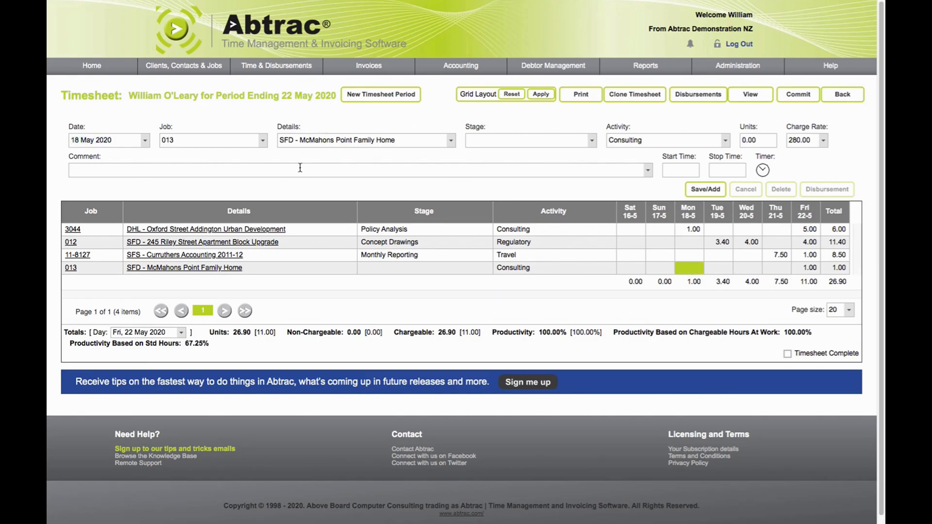
click(760, 141)
click(679, 169)
text(10:30)
key(Tab)
text(13:00)
click(703, 189)
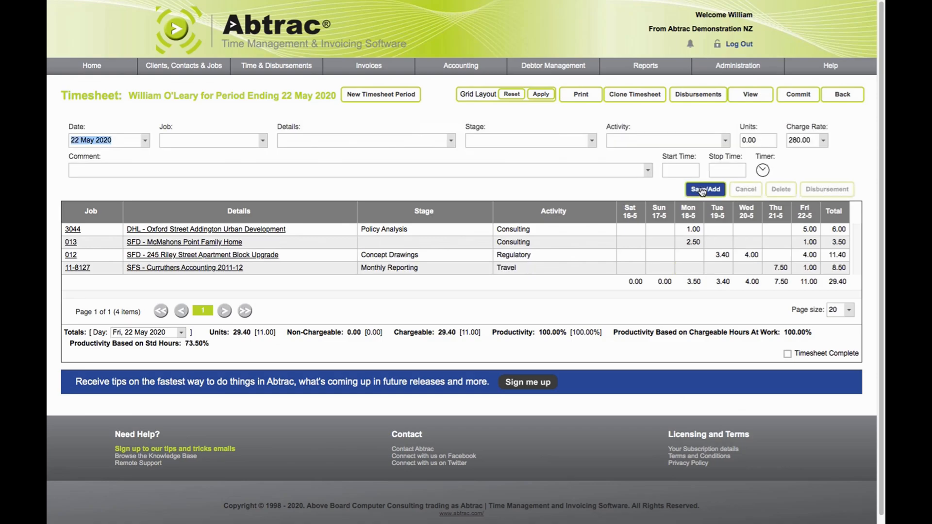
- Switch the timesheet to the Linear Grid view
click(715, 128)
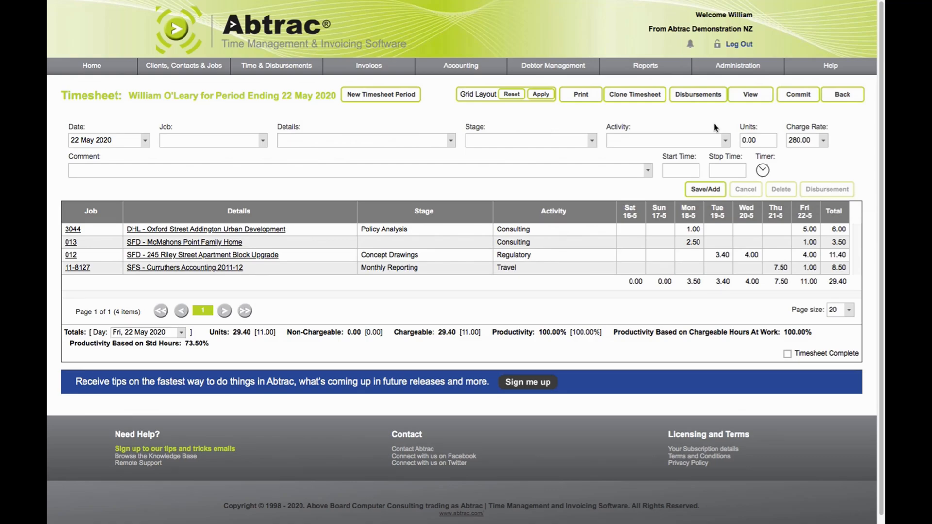
click(756, 96)
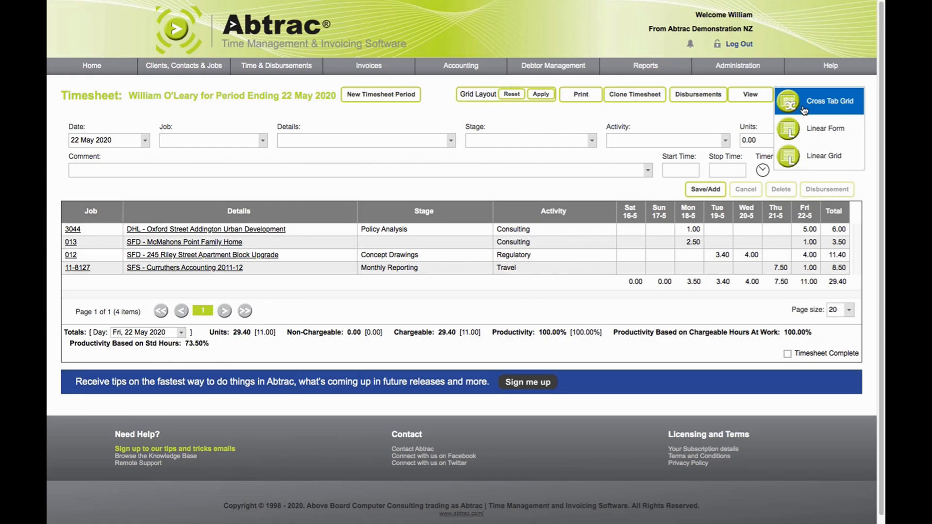
click(802, 159)
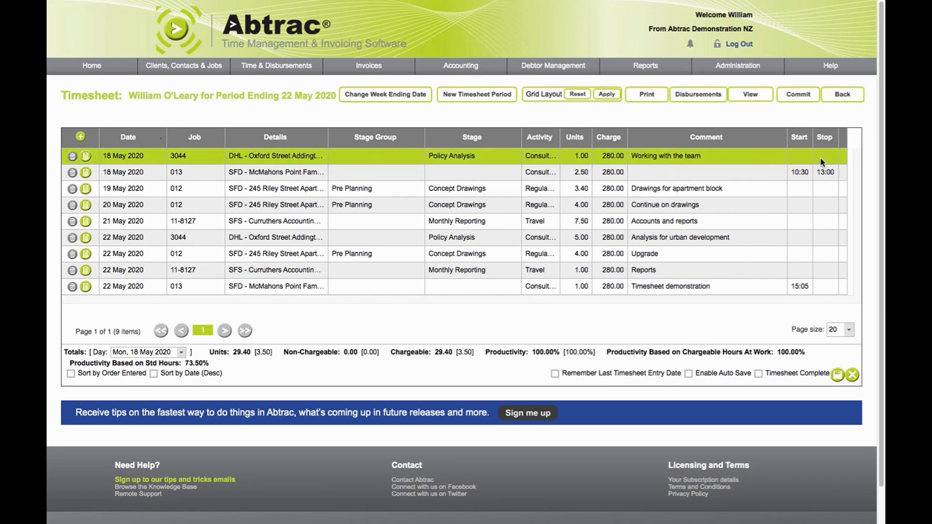
- Add a new timesheet line for job 13-1010, WQA Audit
click(81, 138)
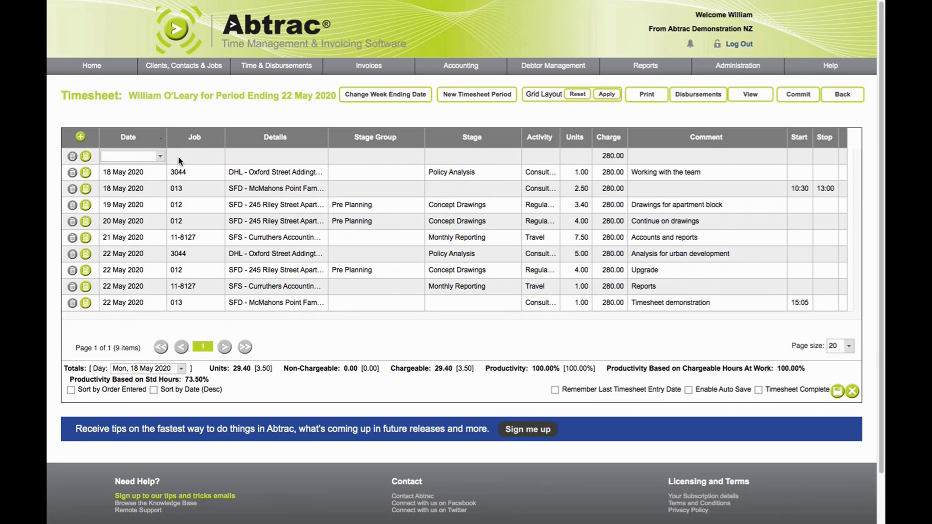
click(178, 156)
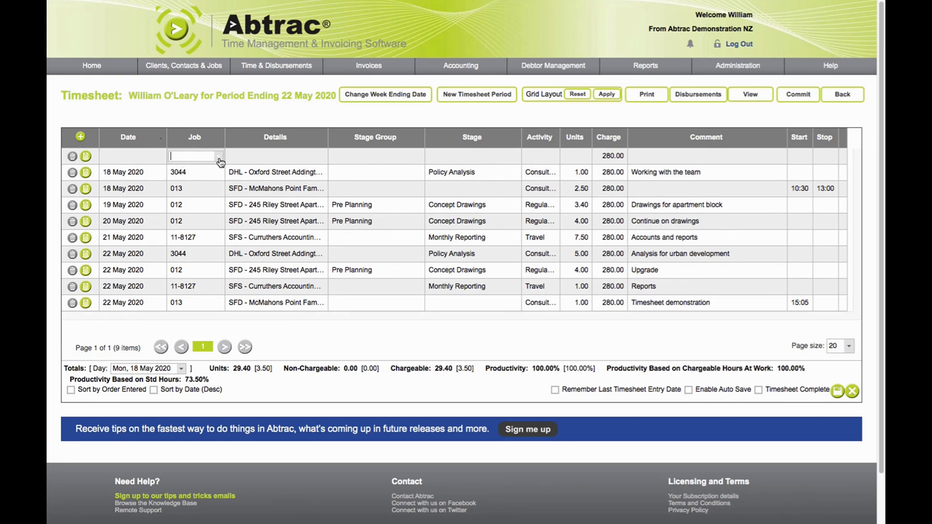
click(219, 159)
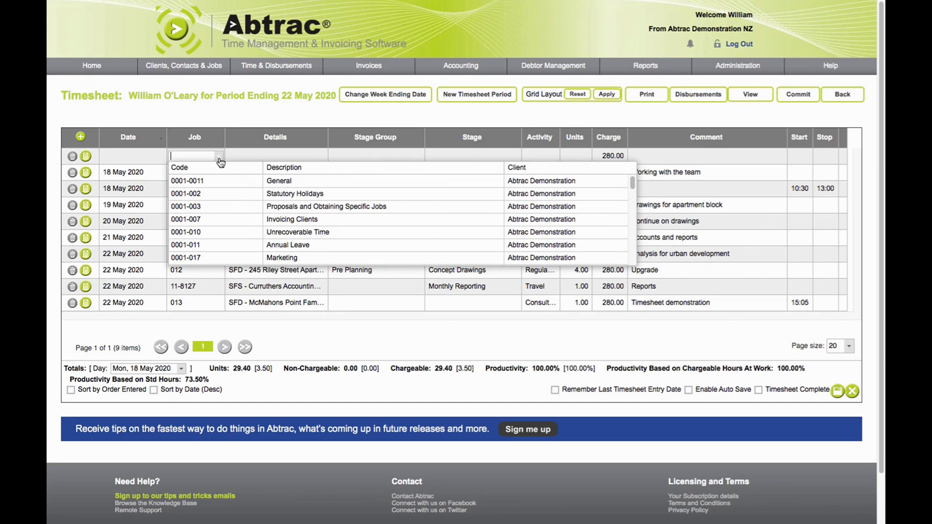
scroll(229, 195, down, 5)
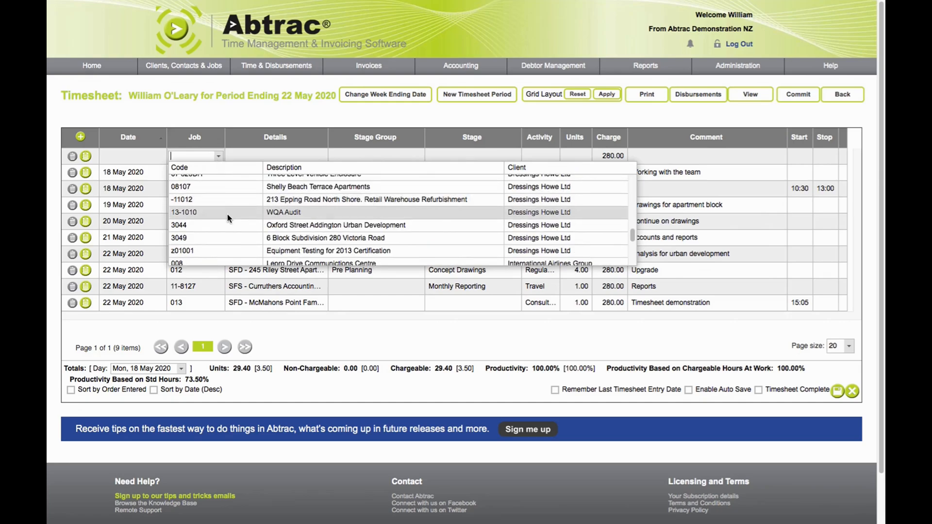
key(Return)
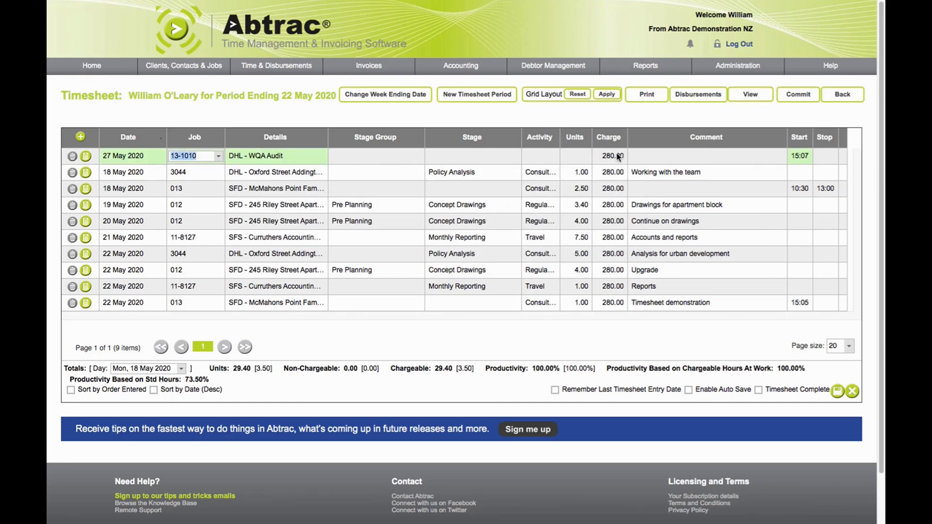
- Give the new WQA Audit line the comment "Reporting" and stop time 17:00, and save it
click(714, 159)
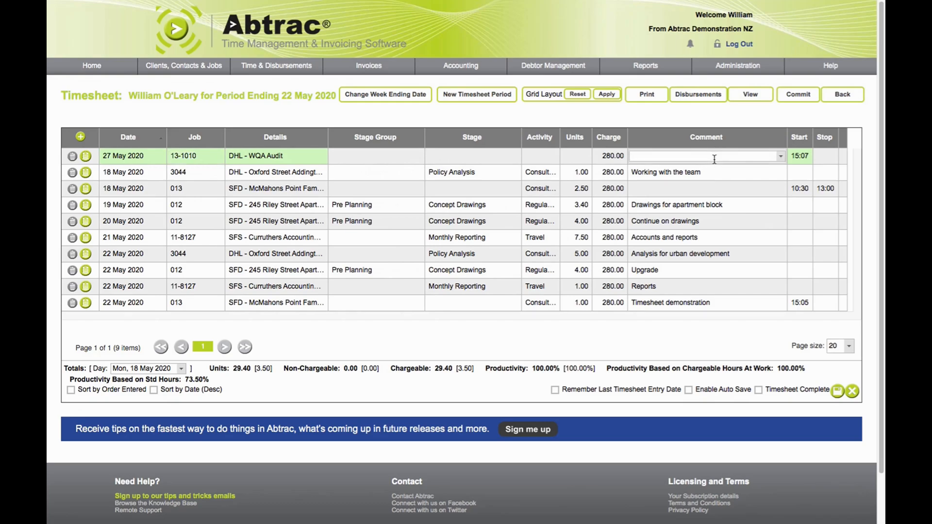
text(Reporting)
key(Tab)
key(Tab)
text(1700)
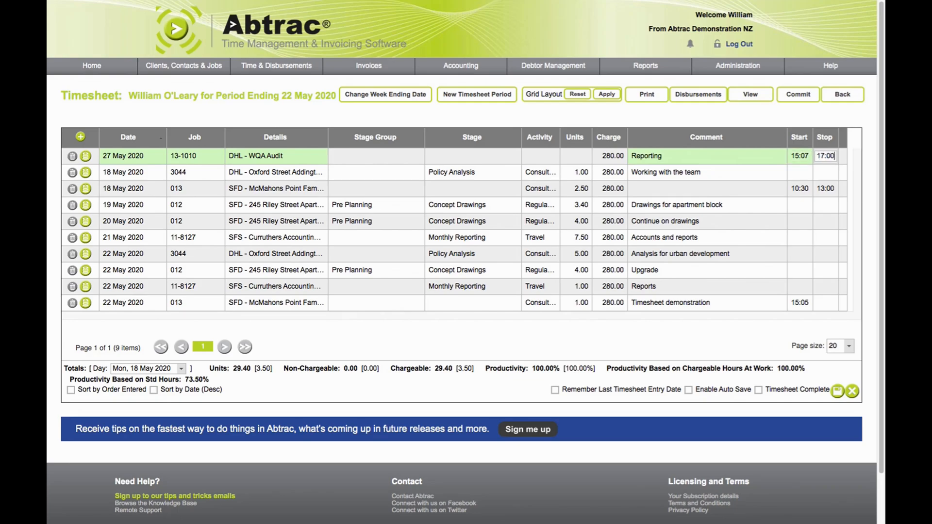
click(837, 391)
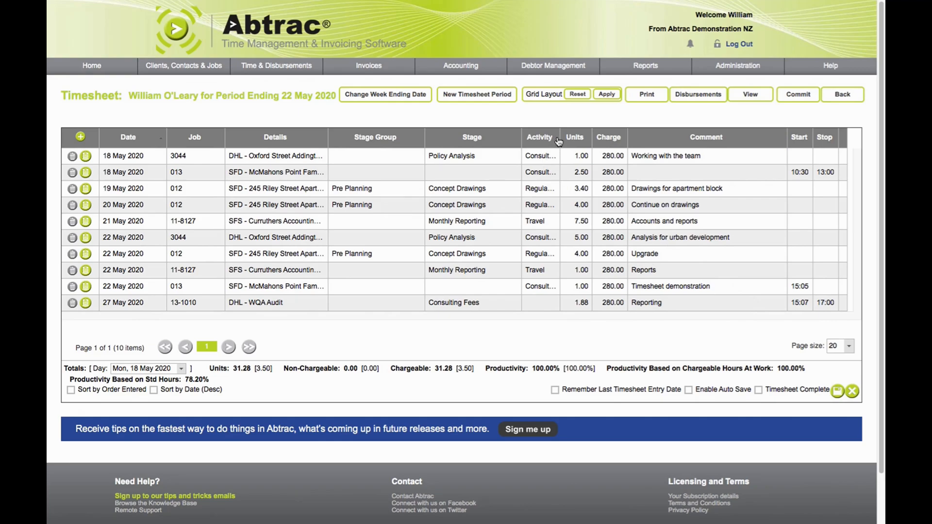
- Arrange the grid with a wider Activity column placed right after Details and the lines sorted by Job
mouse_move(561, 134)
mouse_down()
mouse_move(579, 137)
mouse_move(569, 138)
mouse_up()
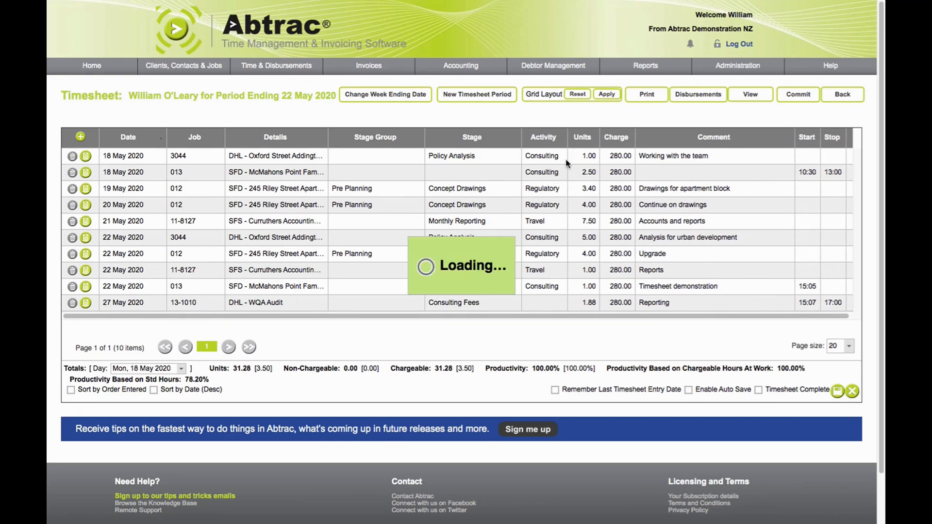
click(550, 142)
drag(551, 142, 339, 139)
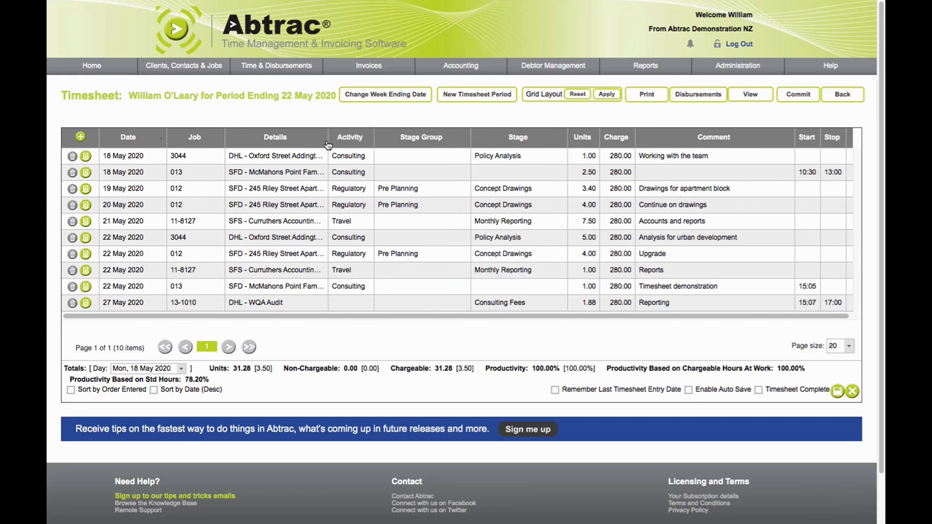
click(197, 139)
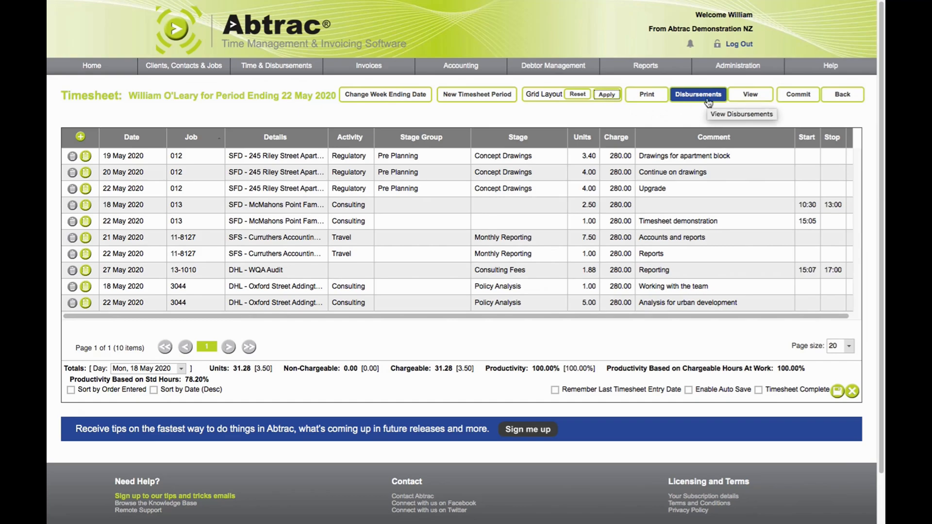
- Record a Lease Hire Costs disbursement on the 19 May line for job 012 with quantity 100, amount 1 and comment "driving"
click(87, 156)
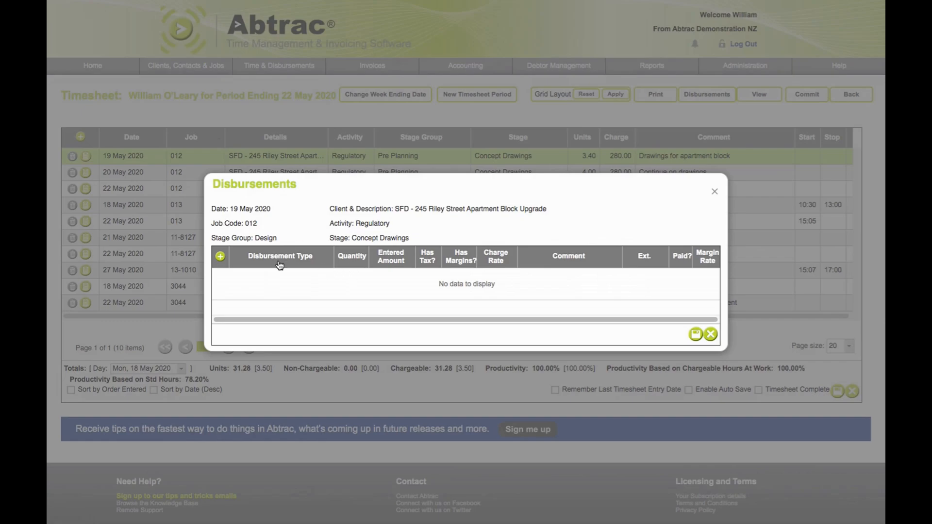
click(220, 256)
click(333, 280)
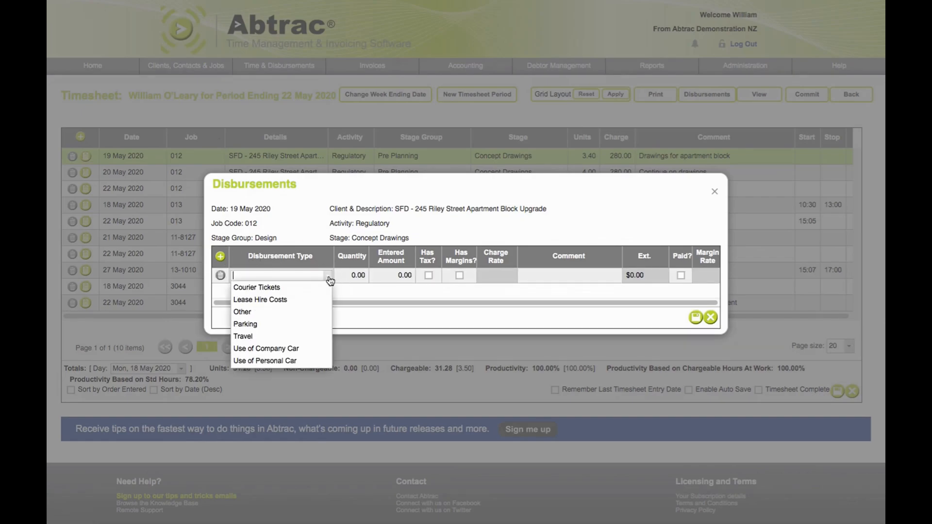
click(293, 304)
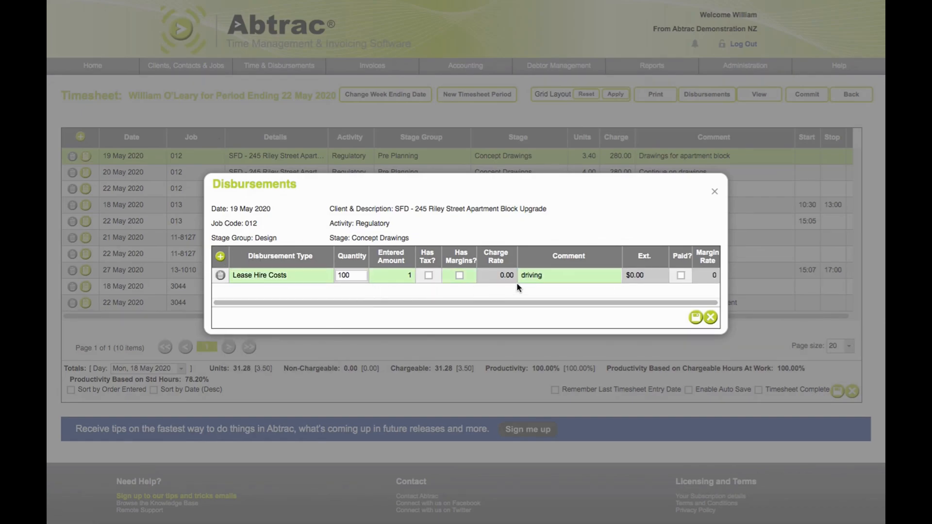
click(696, 318)
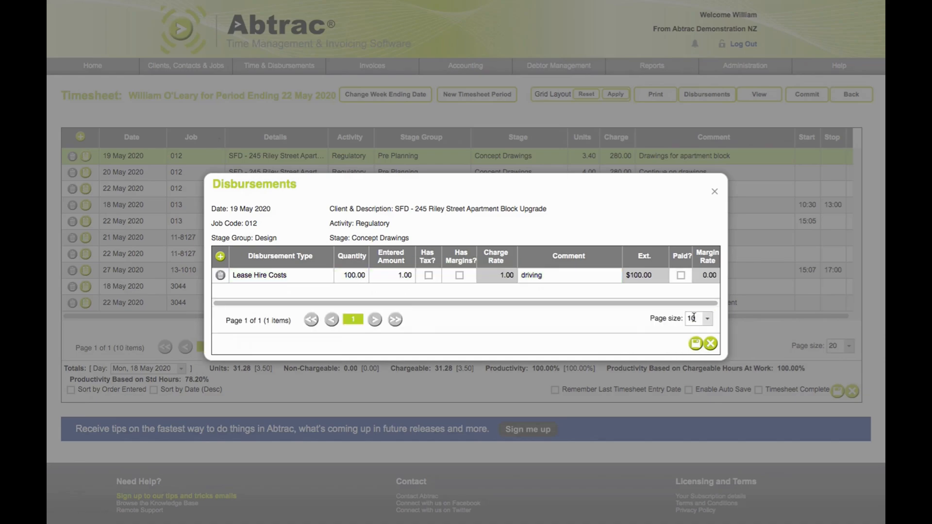
click(715, 191)
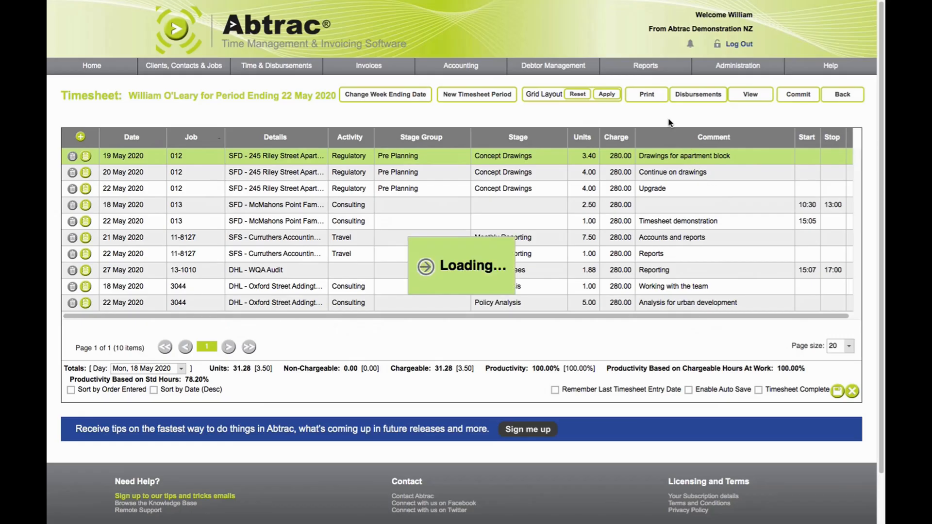